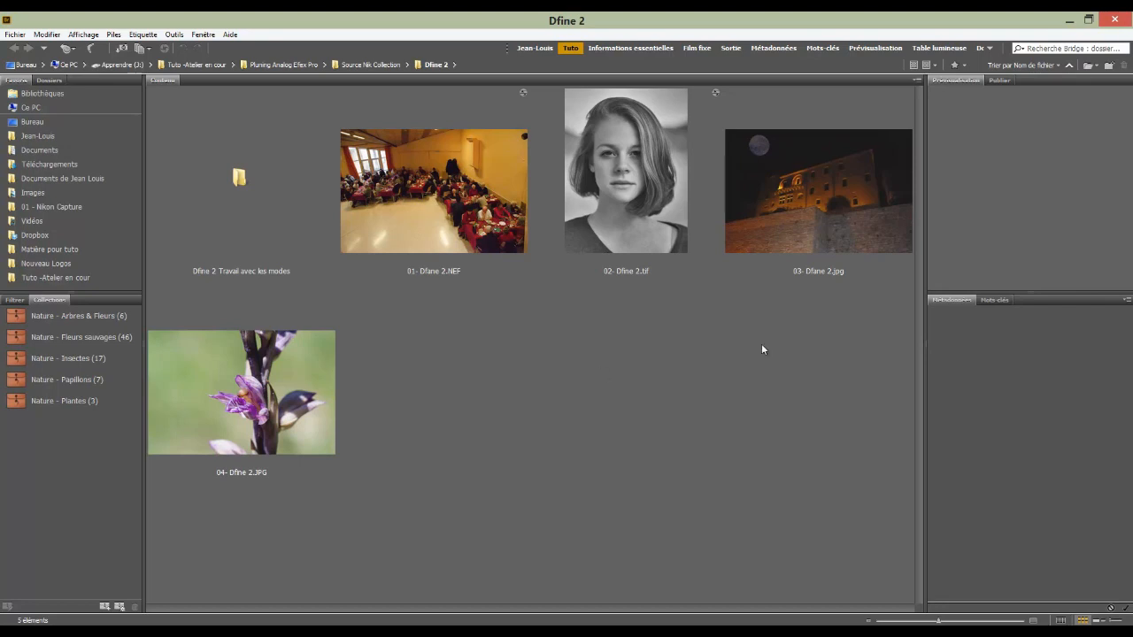
# - Preview the night castle photo 03- Dfane 2.jpg full screen, close the preview and open the photo in Photoshop
pyautogui.click(817, 181)
pyautogui.press('space')
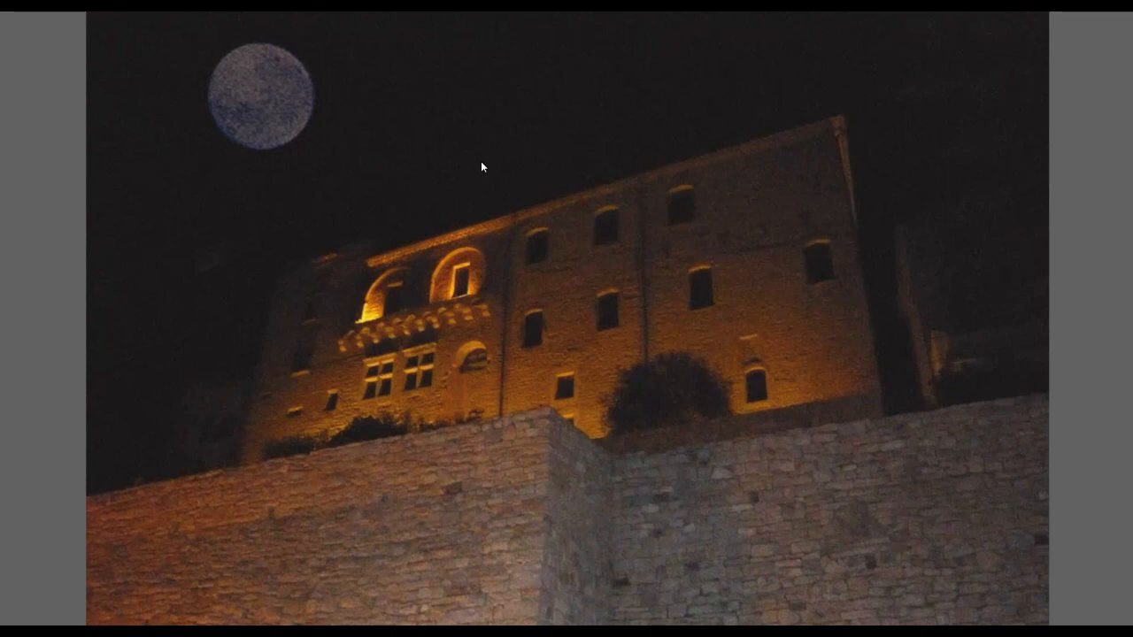
pyautogui.press('space')
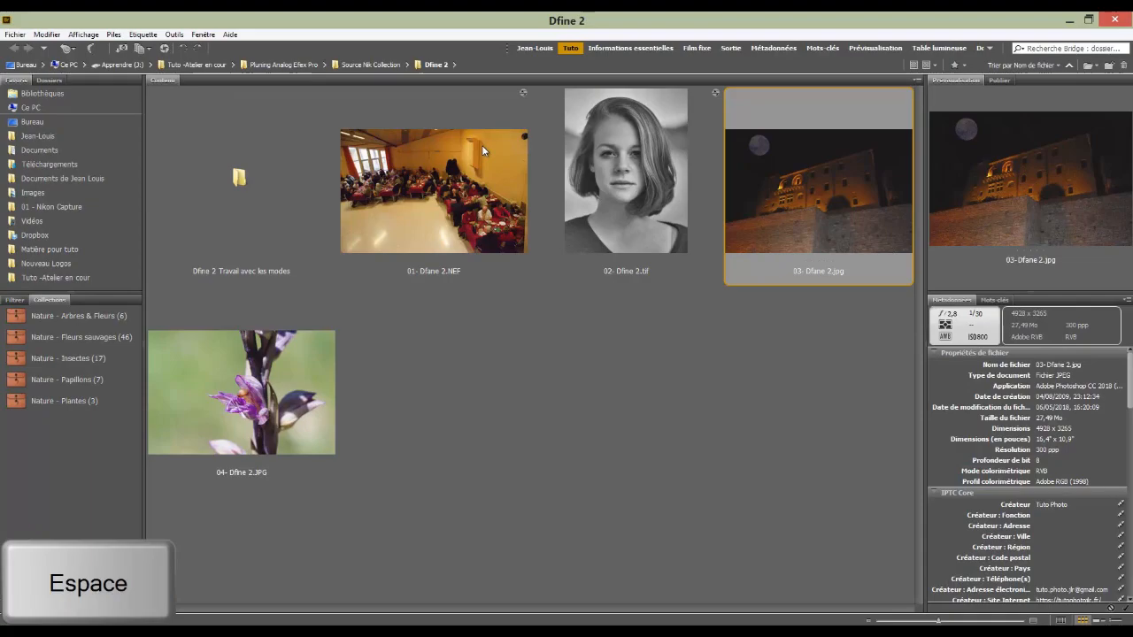
pyautogui.doubleClick(826, 178)
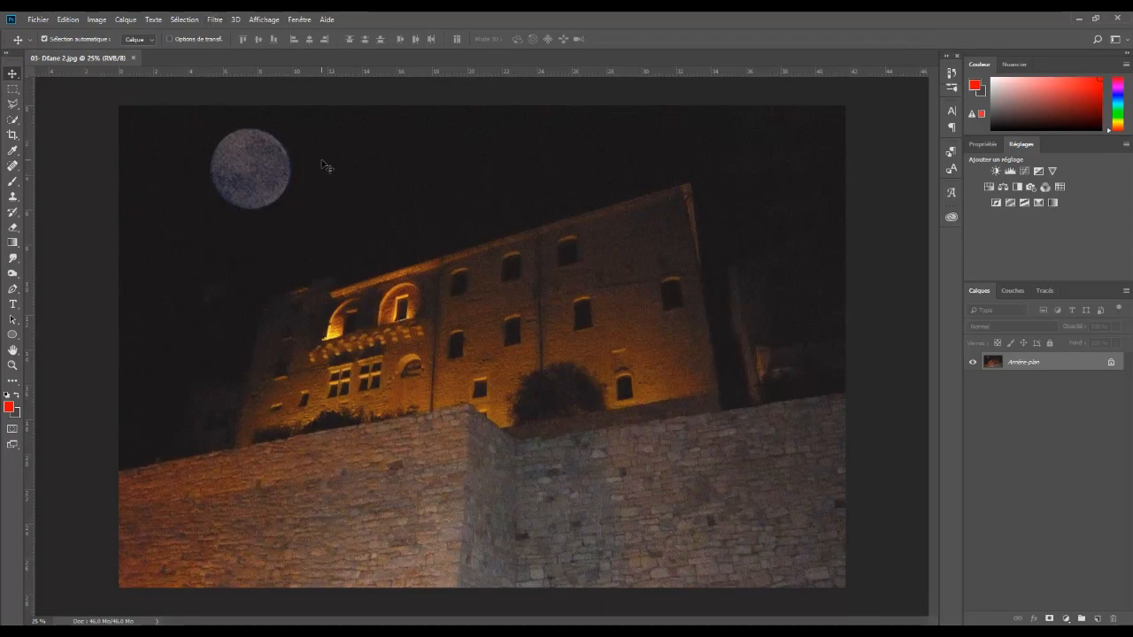
# - Launch the Nik Collection filter Dfine 2 on the castle photo
pyautogui.click(214, 19)
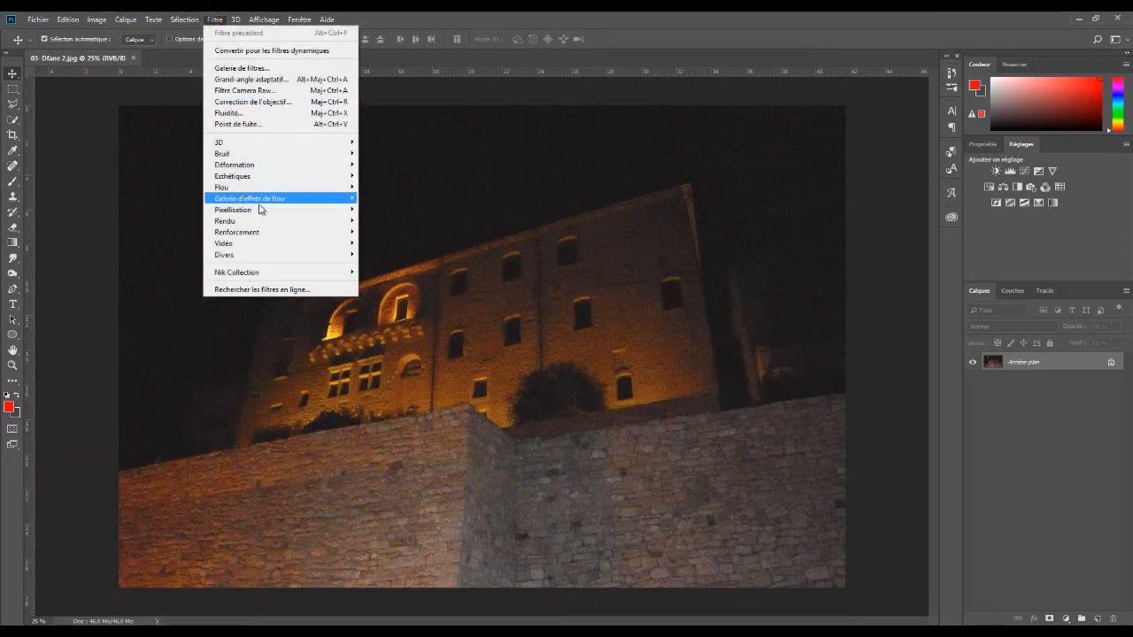
pyautogui.moveTo(262, 274)
pyautogui.click(378, 295)
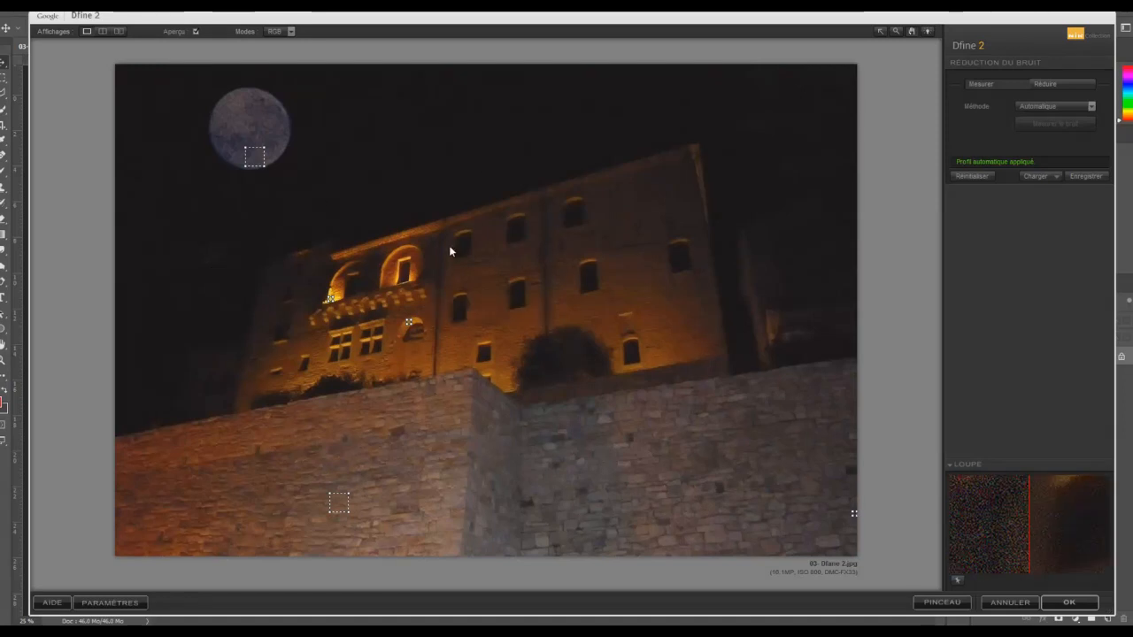
# - Add two manual noise measurement rectangles on the moon, adjust the upper one's position, and measure the noise again
pyautogui.hotkey('ctrl', '+')
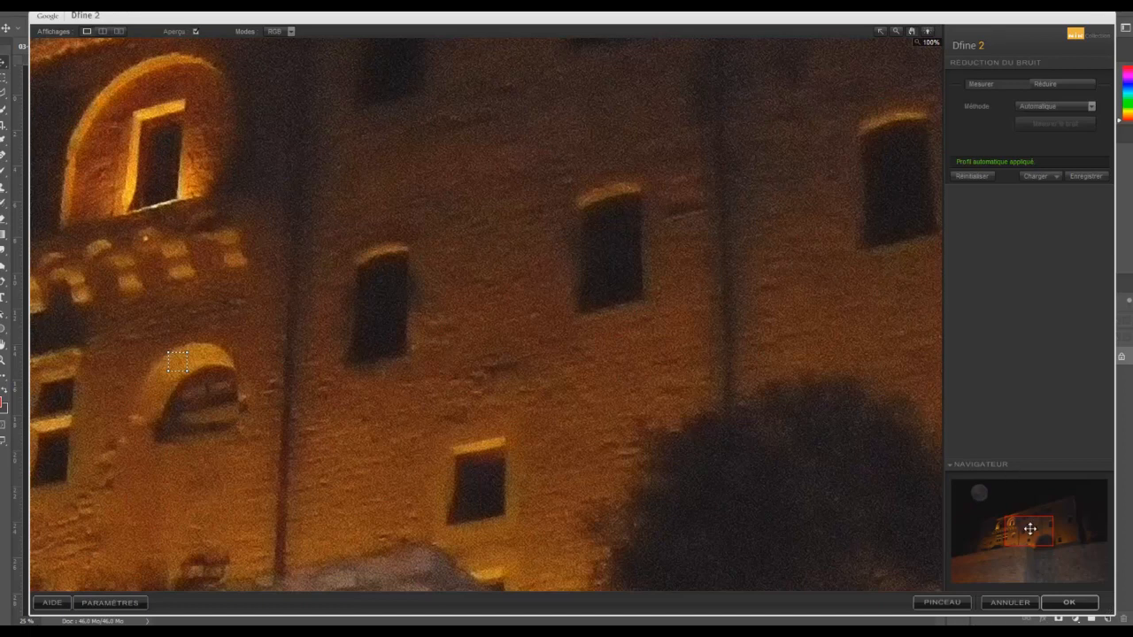
pyautogui.moveTo(1032, 526); pyautogui.dragTo(986, 492)
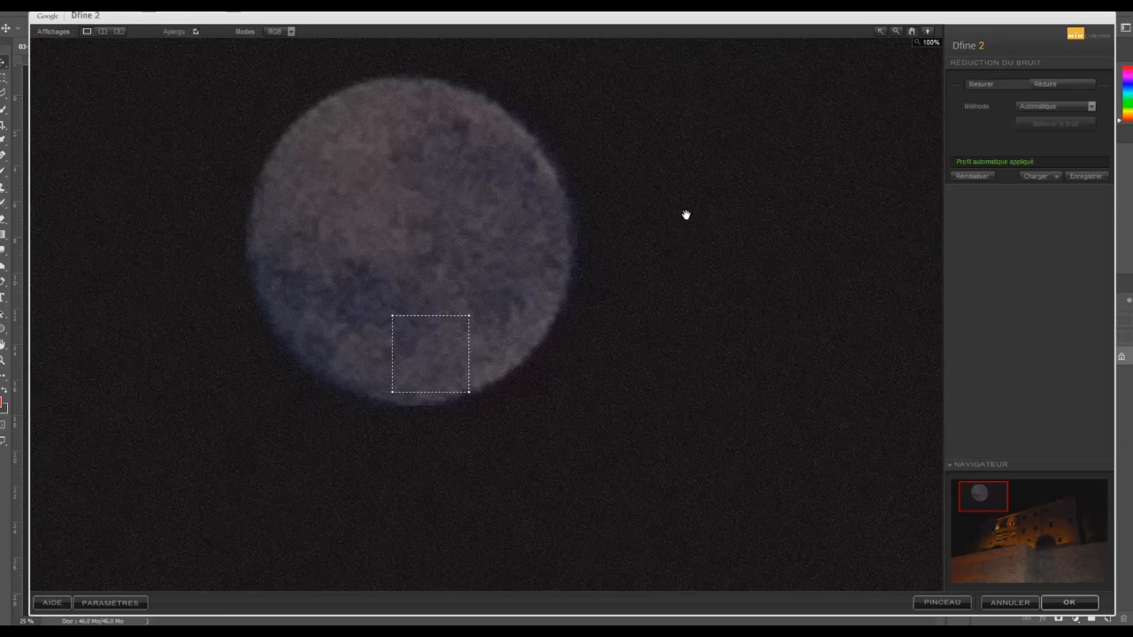
pyautogui.moveTo(295, 135); pyautogui.dragTo(371, 197)
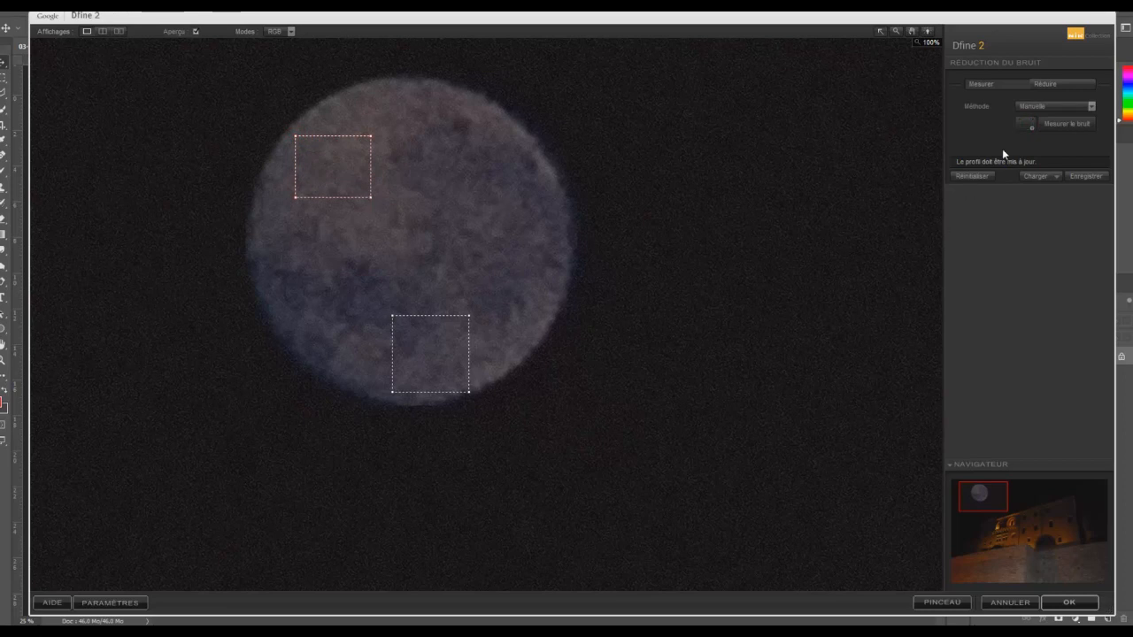
pyautogui.click(1024, 125)
pyautogui.moveTo(457, 240); pyautogui.dragTo(483, 269)
pyautogui.click(339, 165)
pyautogui.moveTo(339, 164); pyautogui.dragTo(340, 161)
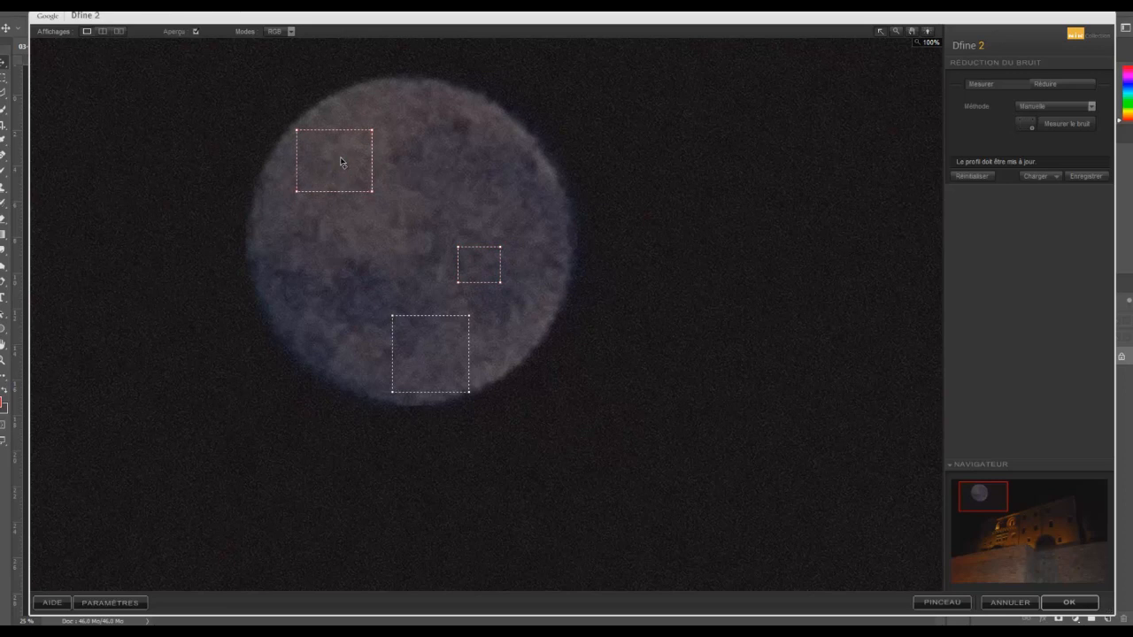
pyautogui.click(1068, 130)
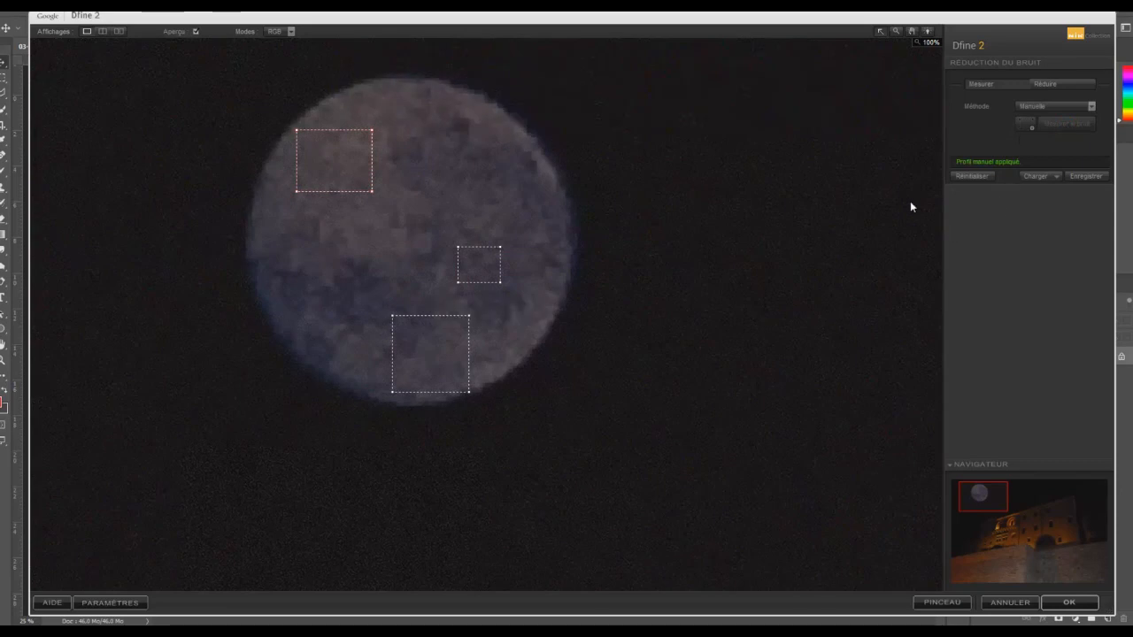
# - Output the noise reduction to a black-masked layer, apply it without painting, and close the Selective Tool
pyautogui.click(913, 33)
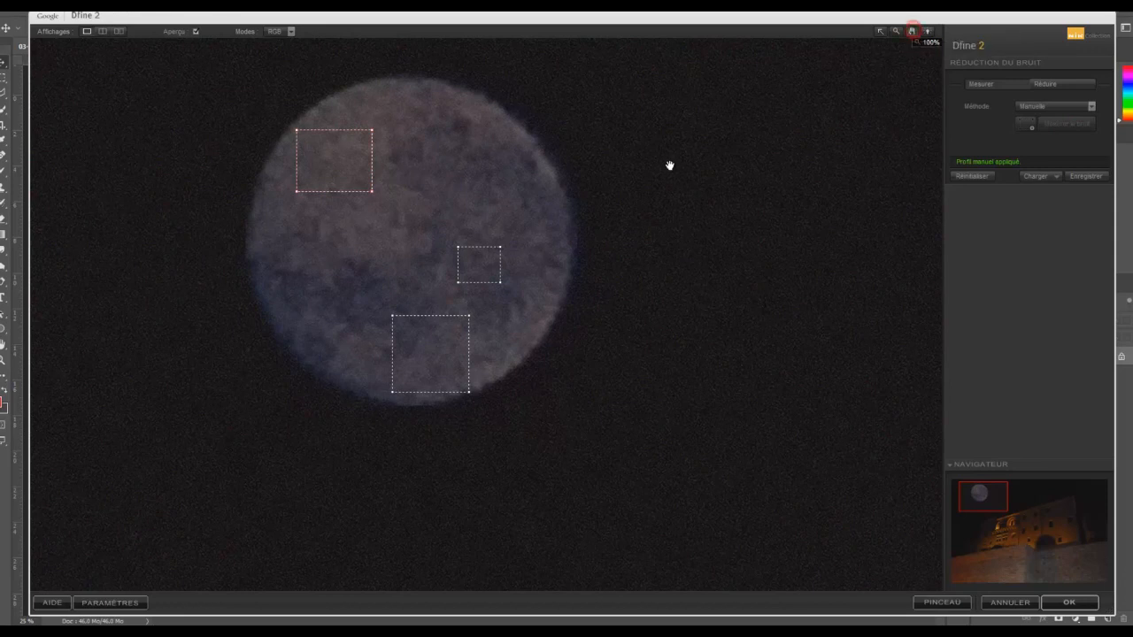
pyautogui.click(673, 168)
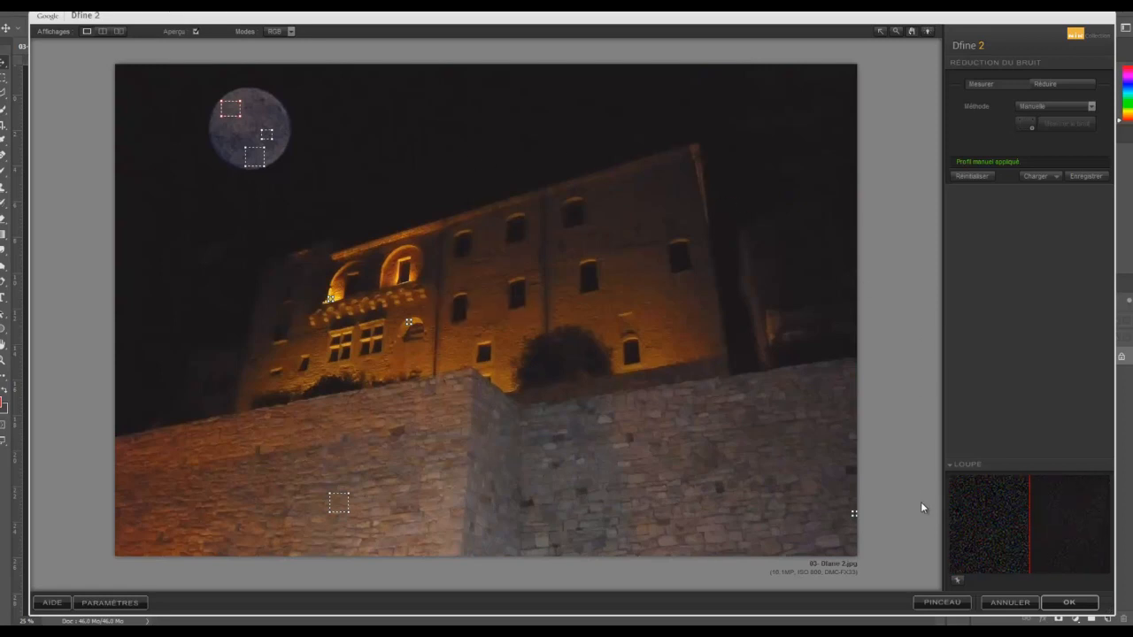
pyautogui.click(1069, 601)
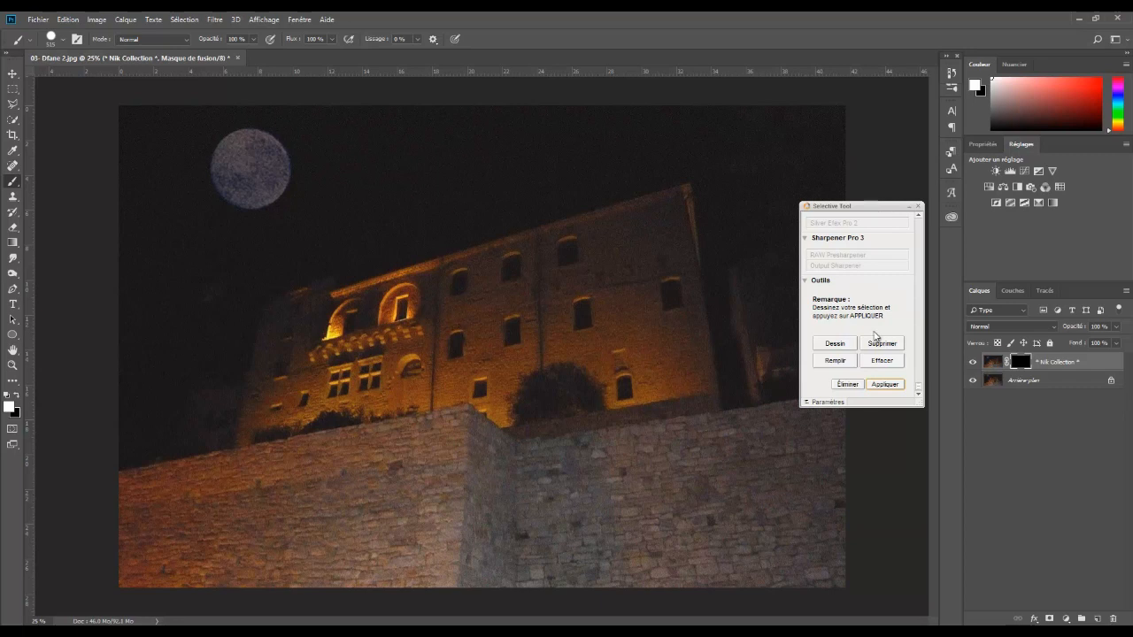
pyautogui.click(884, 384)
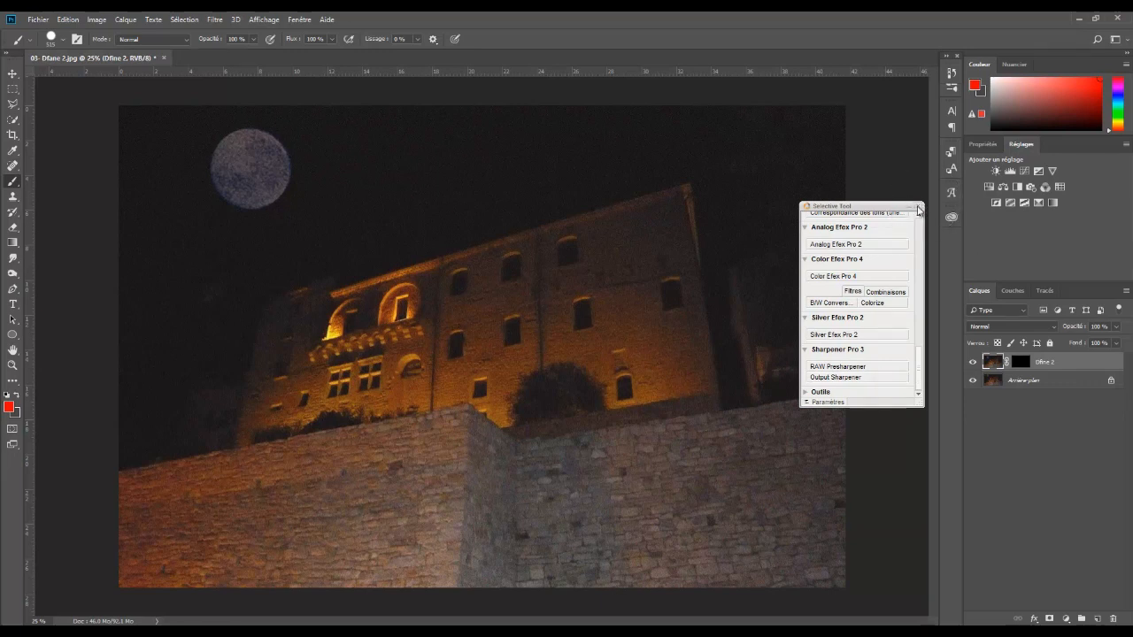
pyautogui.click(919, 208)
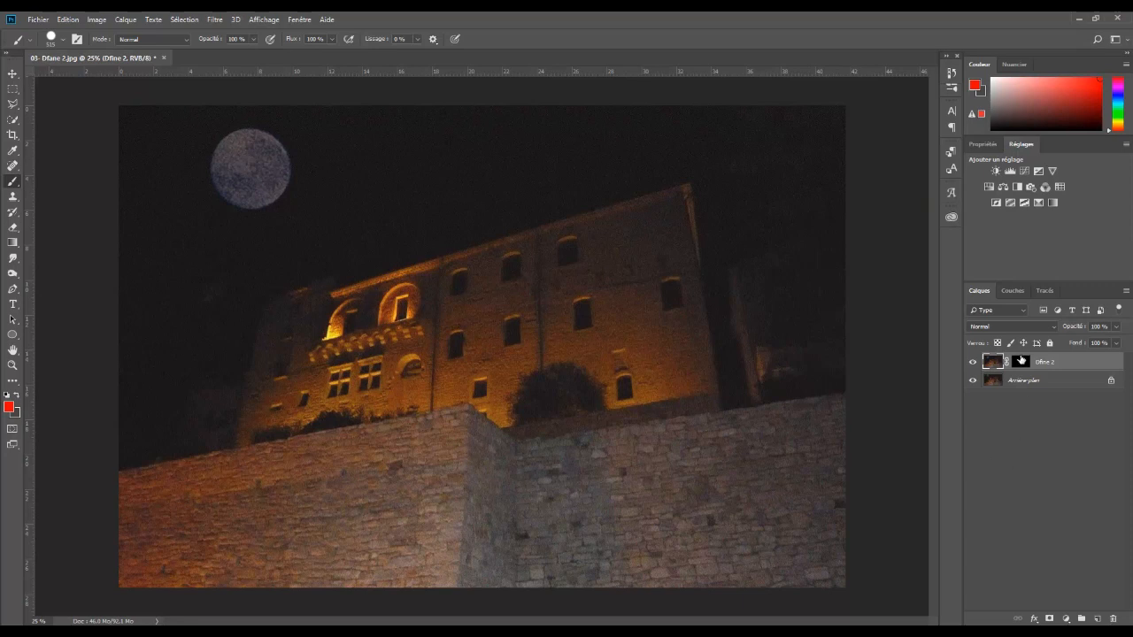
# - Slightly enlarge the brush and paint the Dfine 2 layer's mask white over parts of the sky, moon and castle
pyautogui.click(1020, 363)
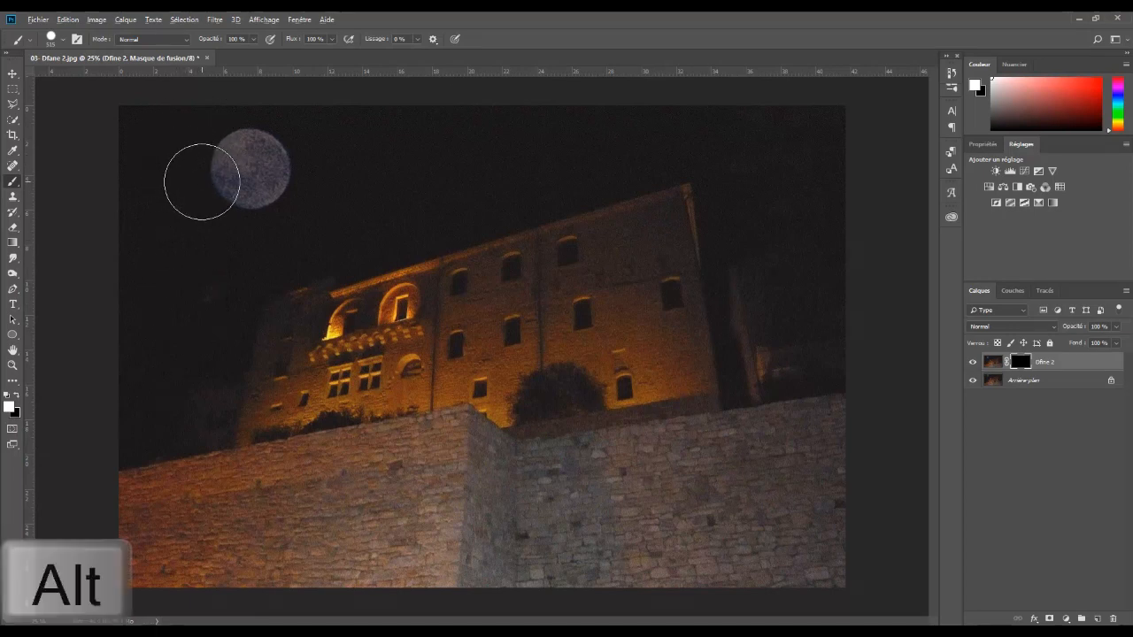
pyautogui.moveTo(202, 182); pyautogui.dragTo(206, 196)
pyautogui.moveTo(207, 171); pyautogui.dragTo(205, 212)
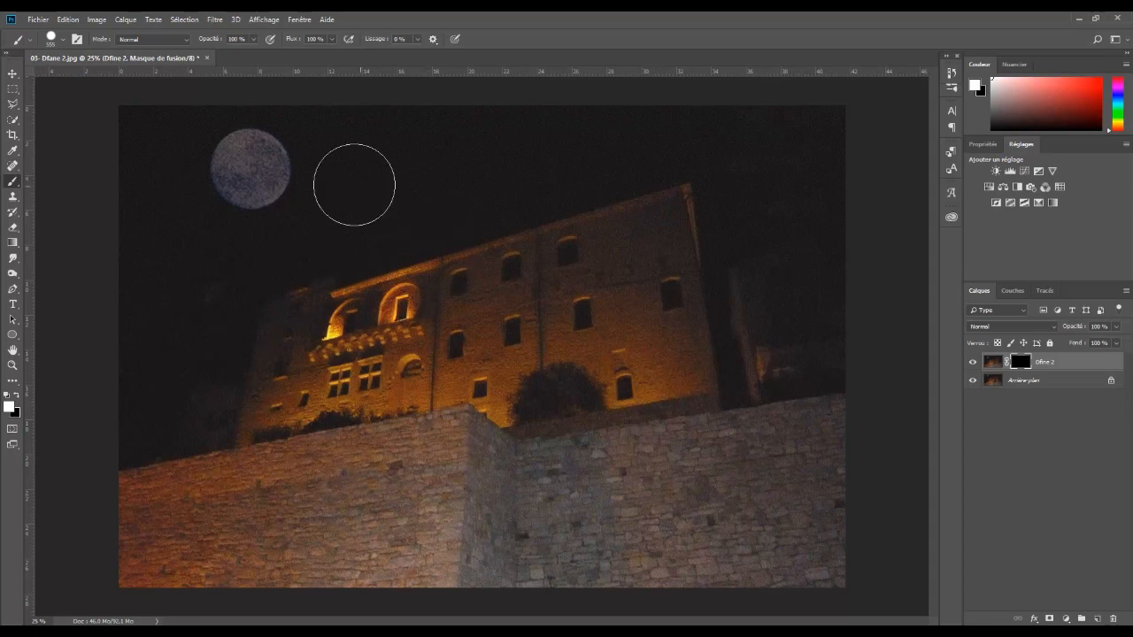
pyautogui.click(119, 123)
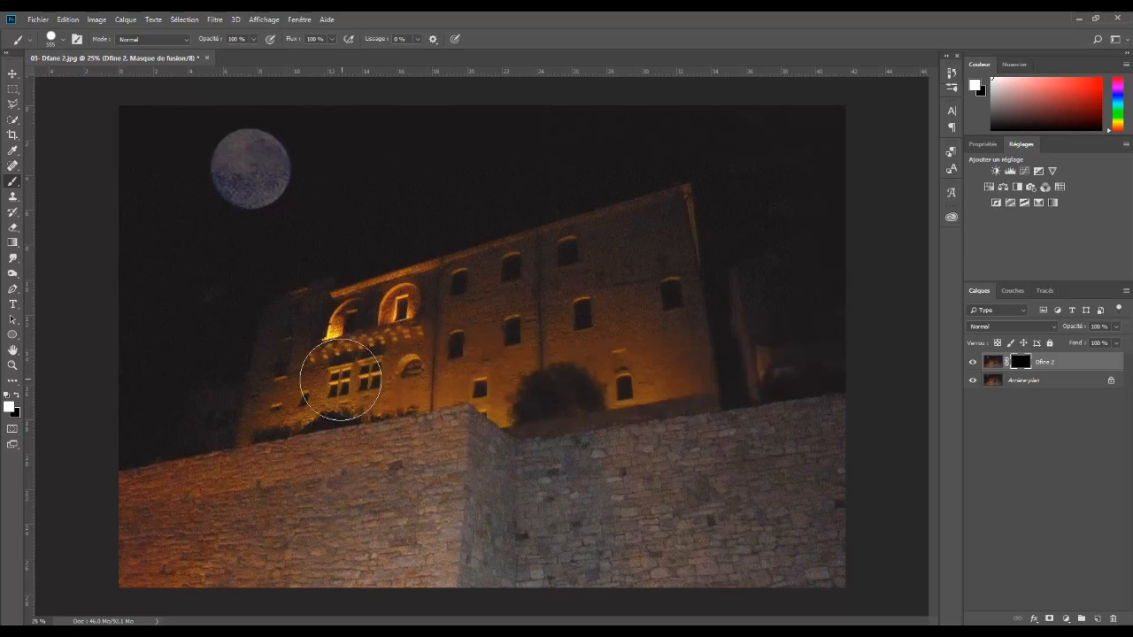
pyautogui.moveTo(210, 405); pyautogui.dragTo(127, 422)
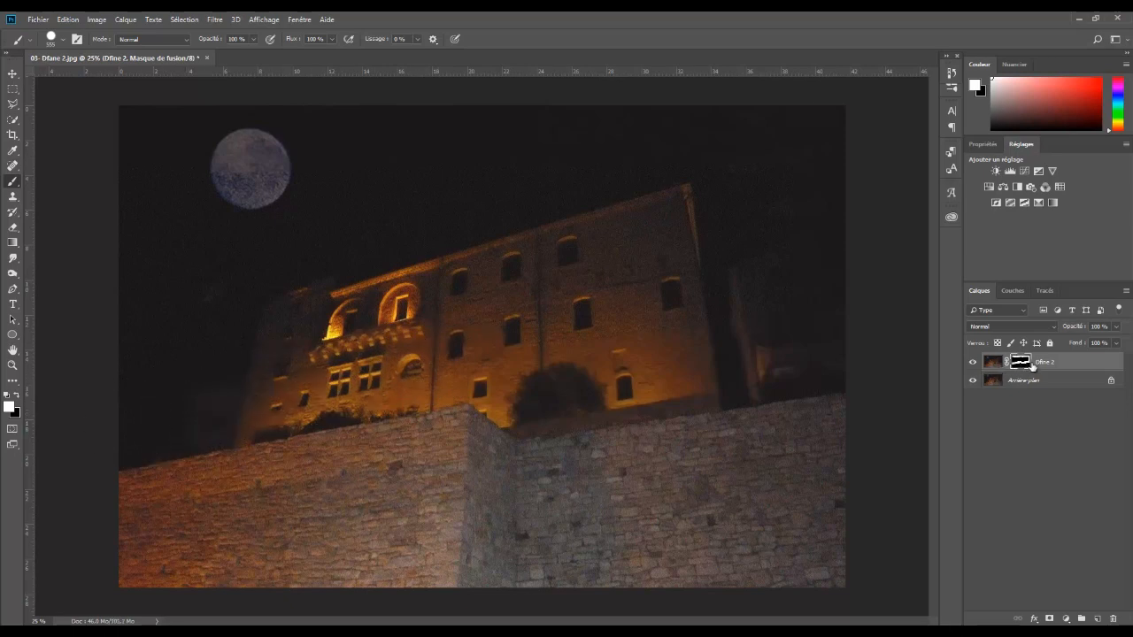
pyautogui.moveTo(435, 350)
pyautogui.mouseDown()
pyautogui.moveTo(332, 387)
pyautogui.moveTo(218, 397)
pyautogui.moveTo(115, 426)
pyautogui.mouseUp()
pyautogui.click(140, 388)
# - Enlarge the brush to about 1700 px and fill in the rest of the sky and castle in white on the mask
pyautogui.moveTo(222, 301); pyautogui.dragTo(292, 277)
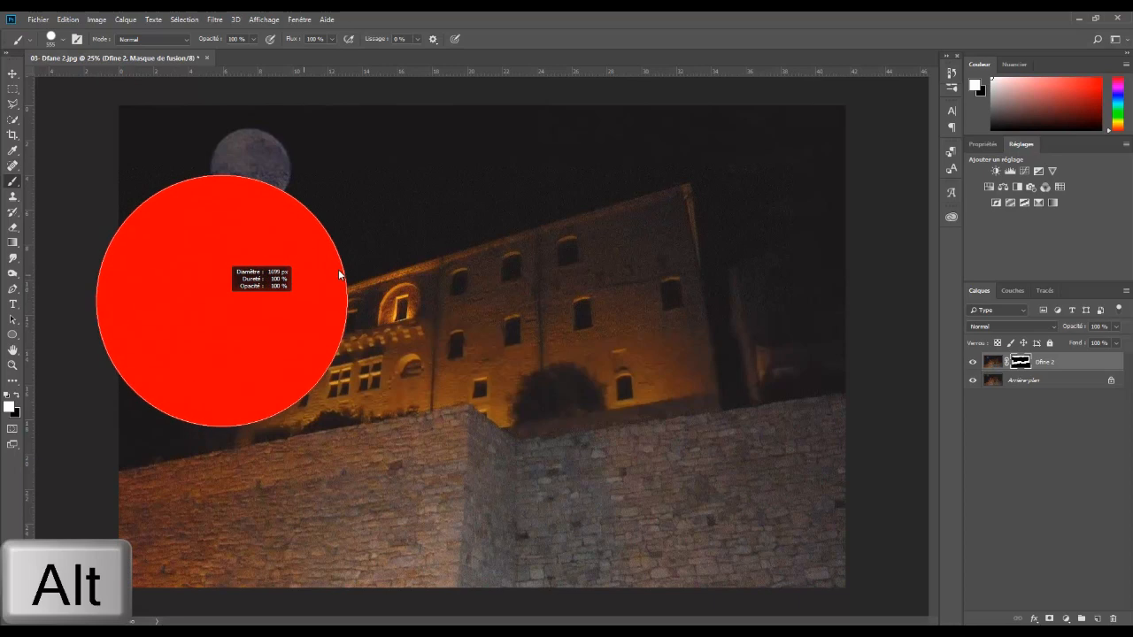
pyautogui.click(154, 270)
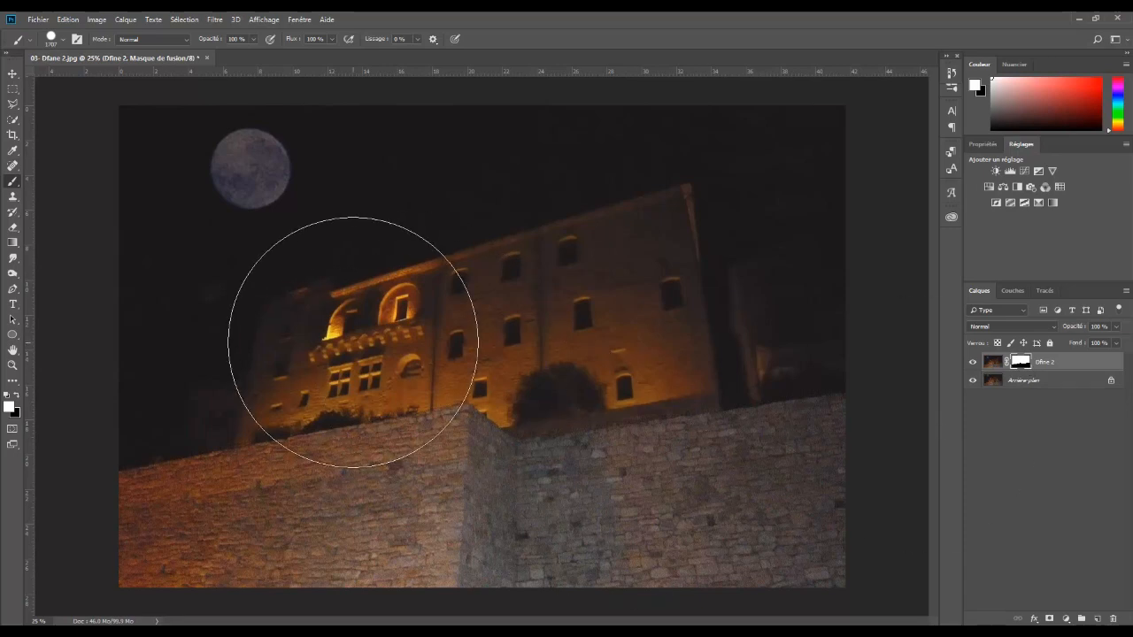
pyautogui.click(12, 74)
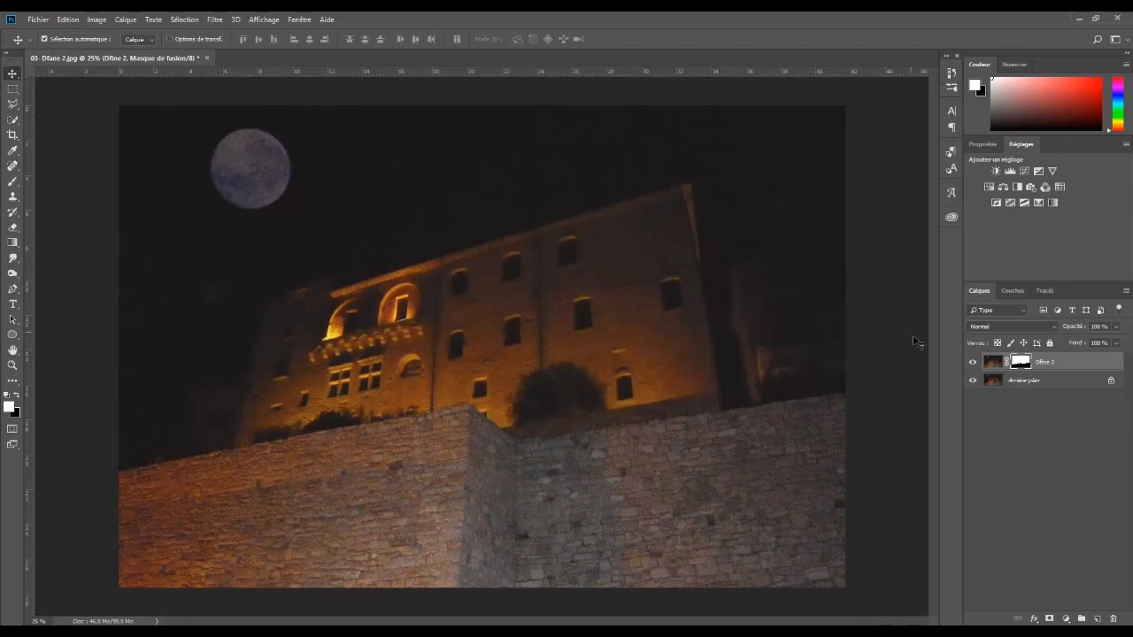
# - Toggle the Dfine 2 layer's visibility to compare the photo before and after noise reduction
pyautogui.click(973, 364)
pyautogui.click(972, 363)
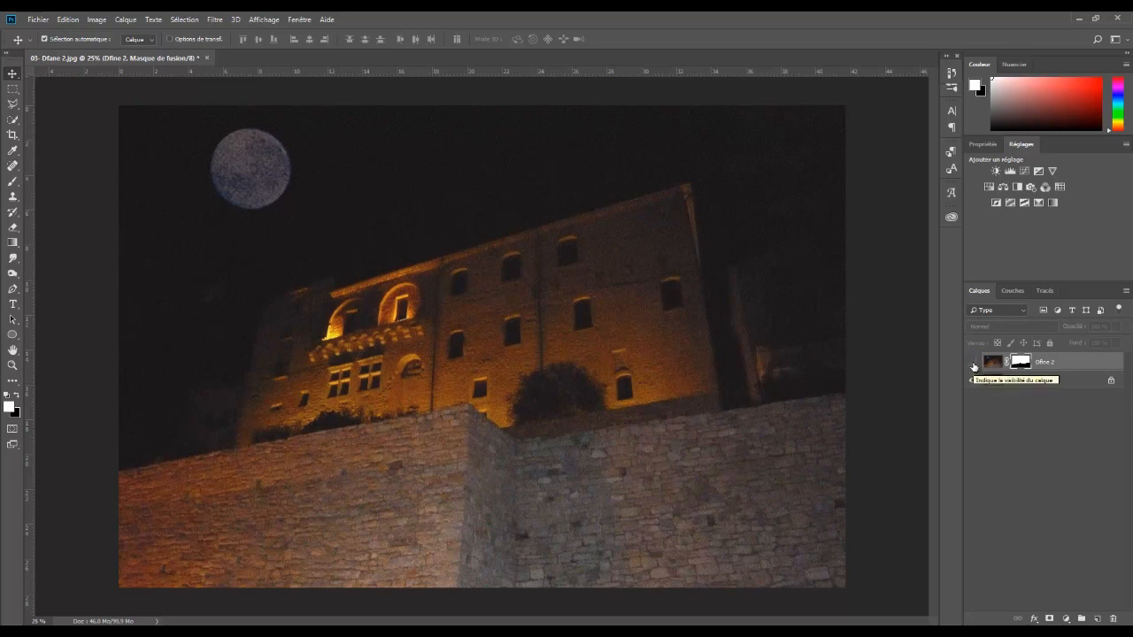
pyautogui.click(973, 364)
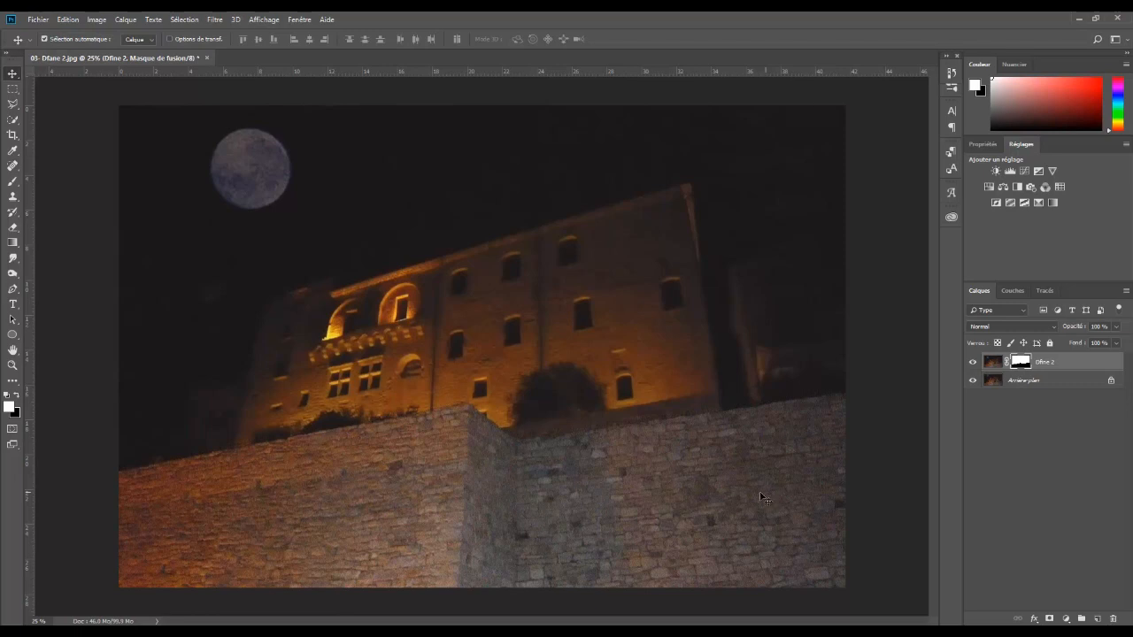
# - Switch to Bridge, open the folder Dfine 2 Travail avec les modes, and look at each of its three orchid versions
pyautogui.hotkey('alt', 'Tab')
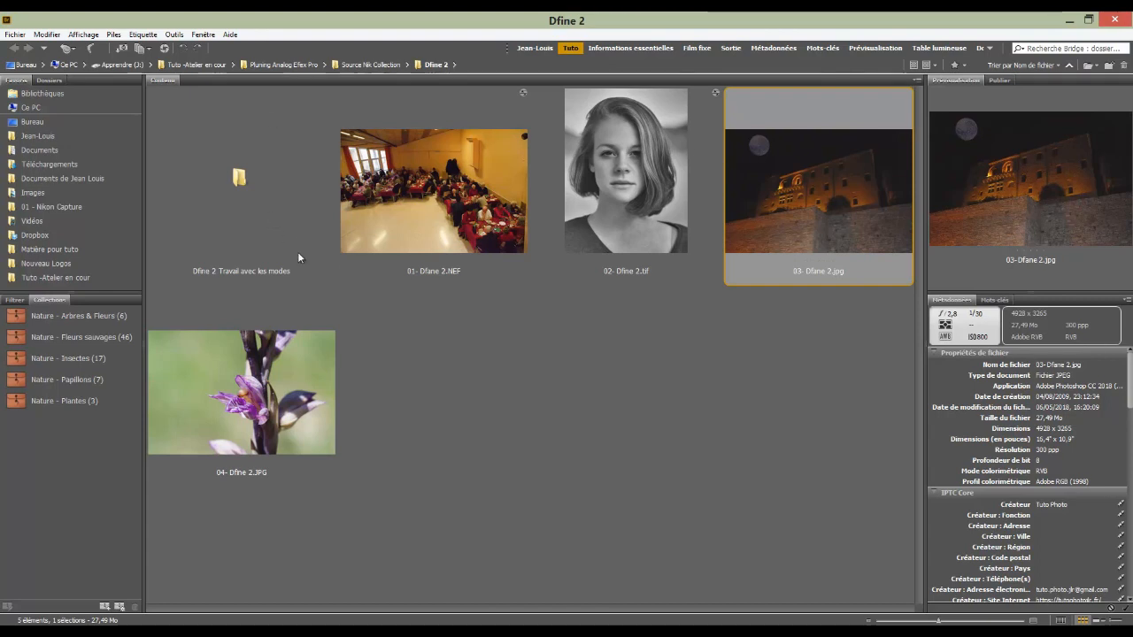
pyautogui.doubleClick(238, 179)
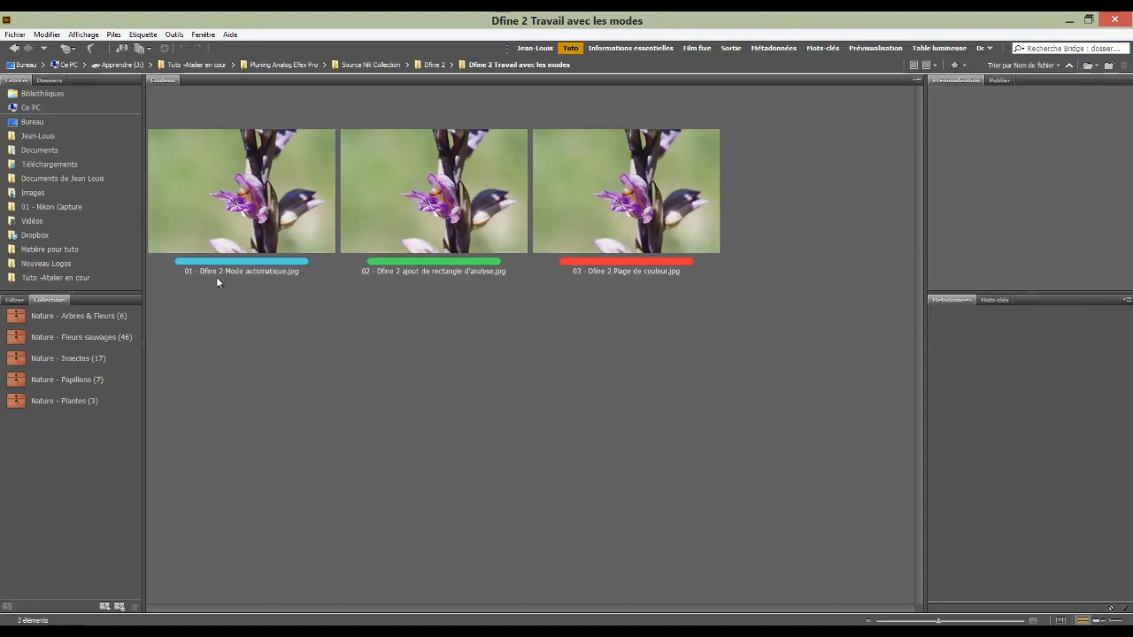
pyautogui.click(254, 177)
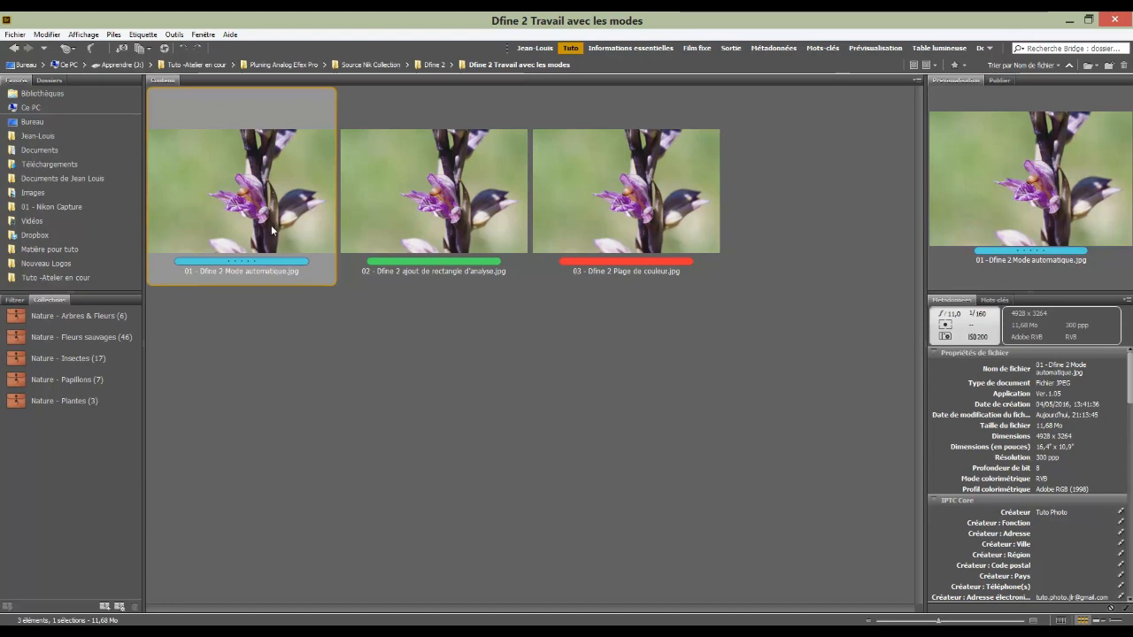
pyautogui.click(451, 188)
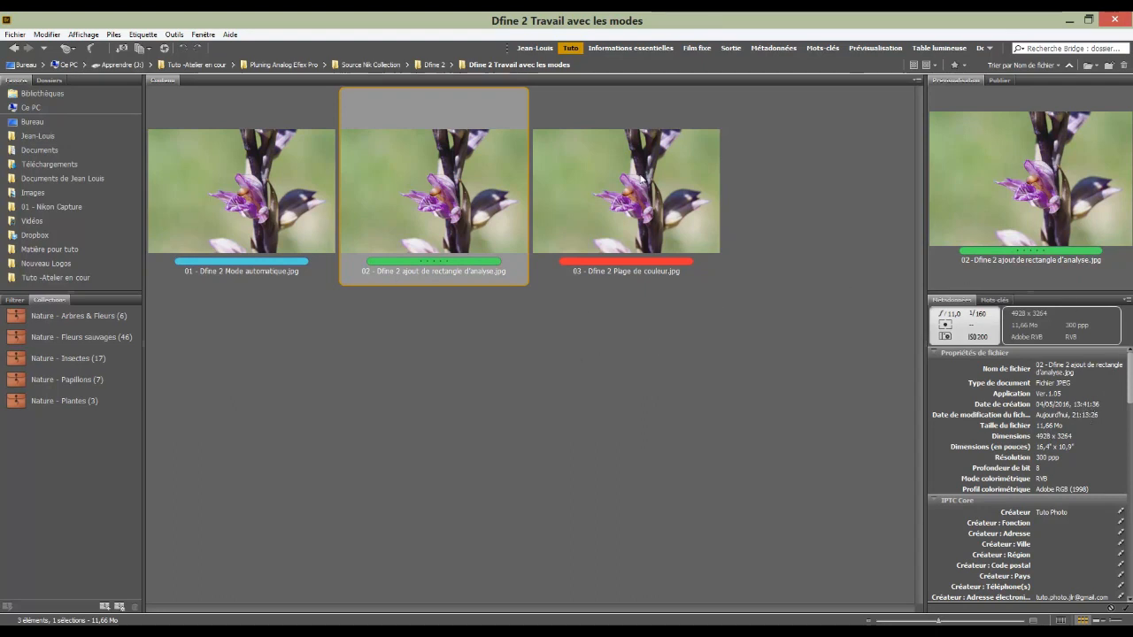
pyautogui.click(636, 196)
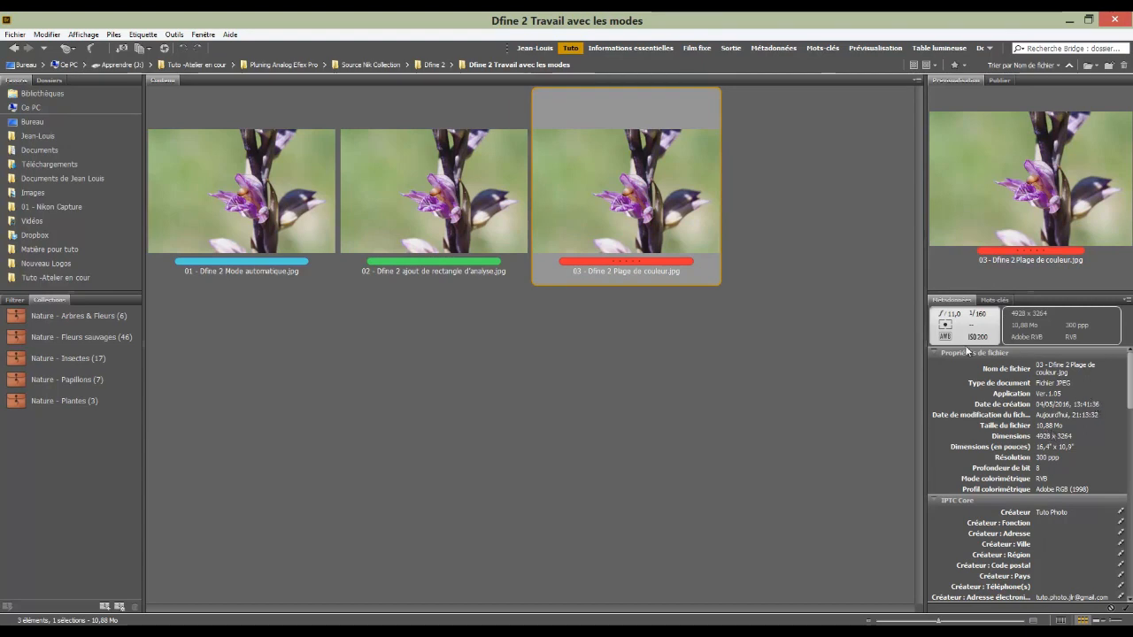
pyautogui.click(372, 391)
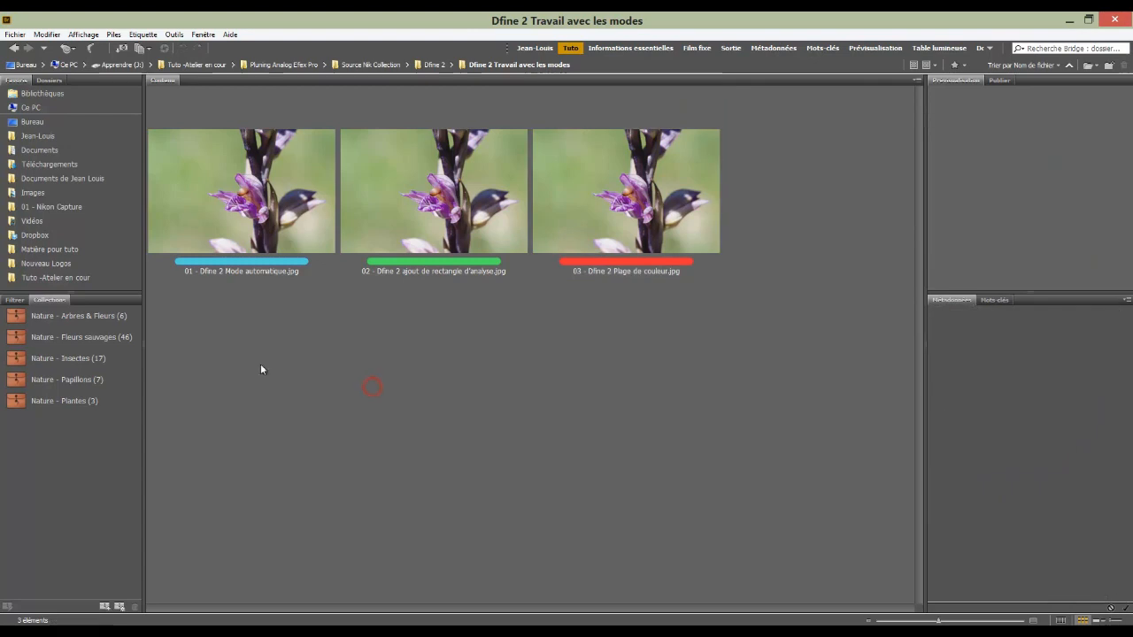
# - Compare the automatic mode, added analysis rectangle and colour range versions of the orchid photo in full-screen preview
pyautogui.click(221, 186)
pyautogui.press('space')
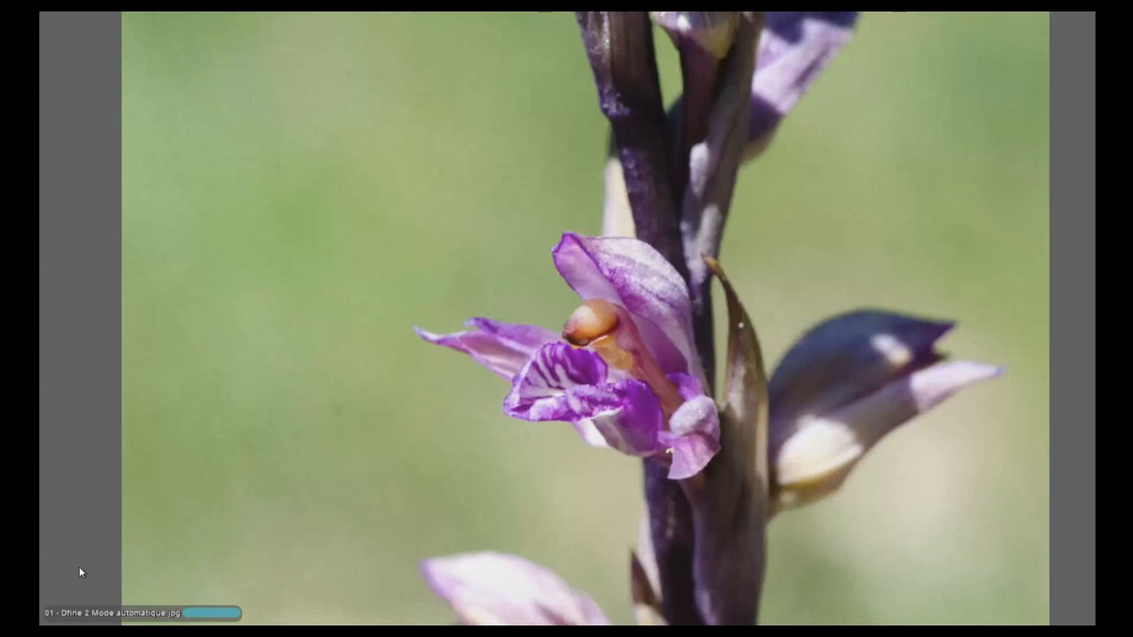
pyautogui.press('Right')
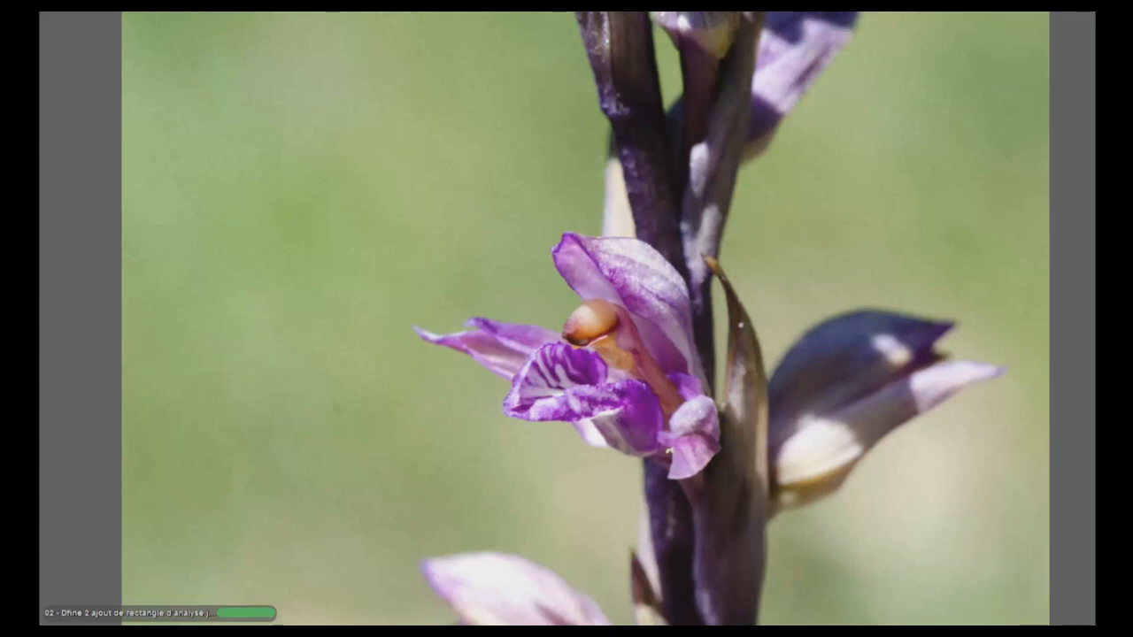
pyautogui.press('Left')
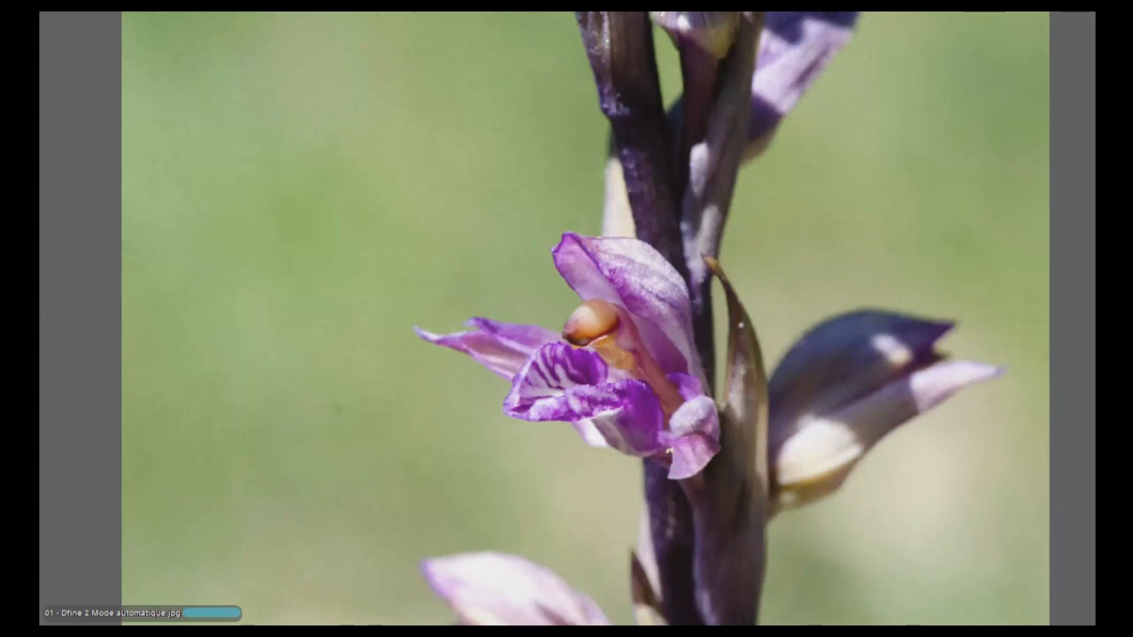
pyautogui.press('Right')
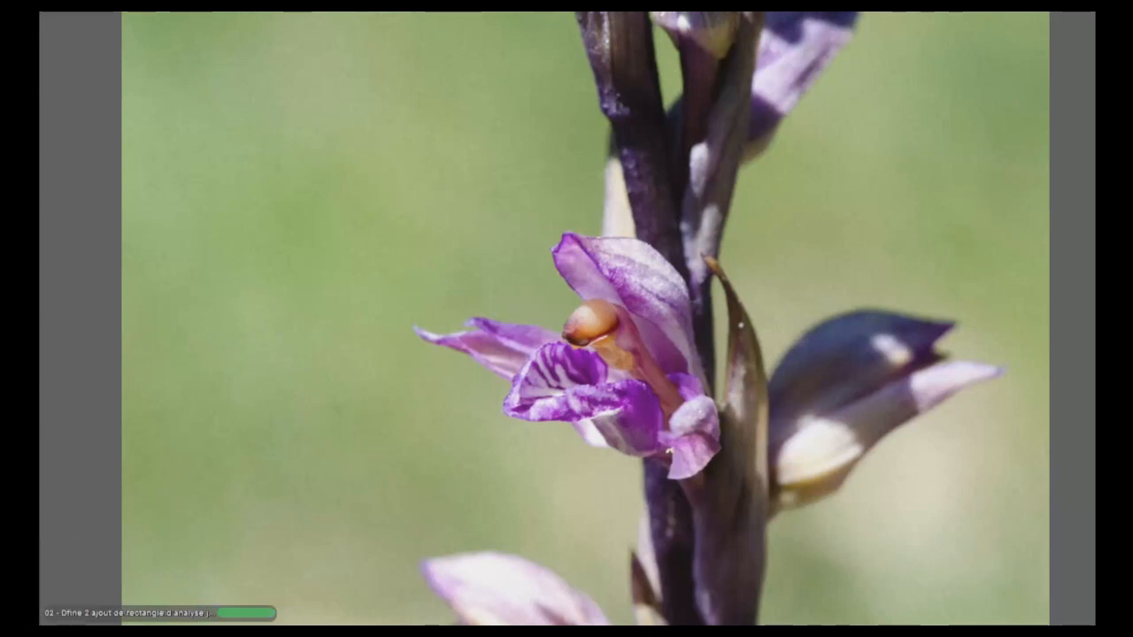
pyautogui.press('Right')
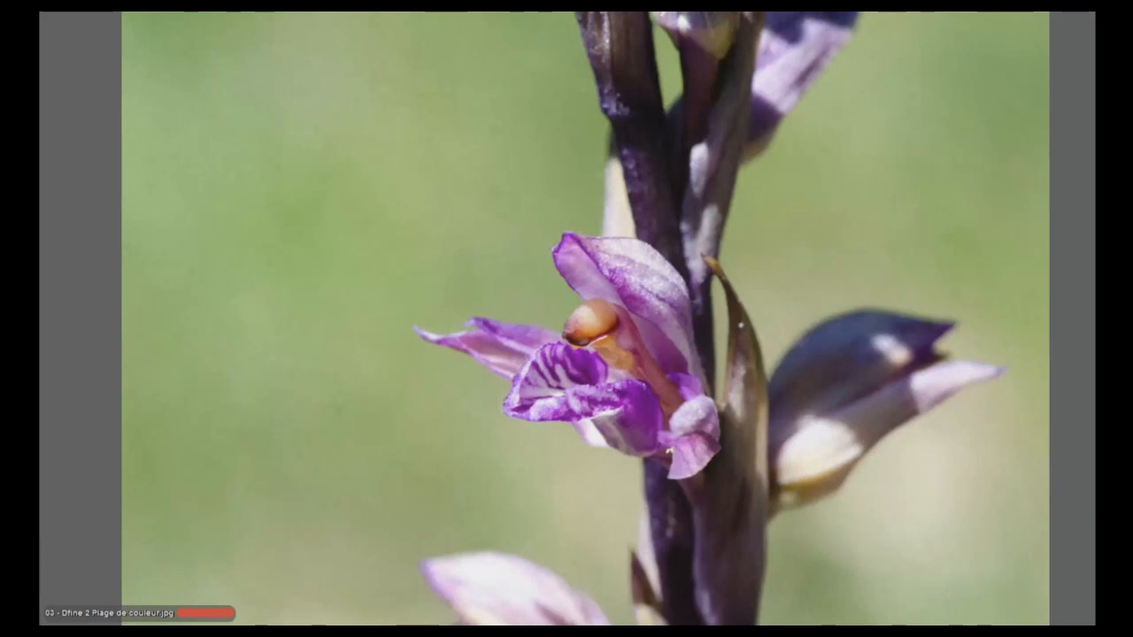
# - Recheck the colour range orchid photo against the automatic mode version in full-screen preview, exit the preview and deselect the photo
pyautogui.press('Left')
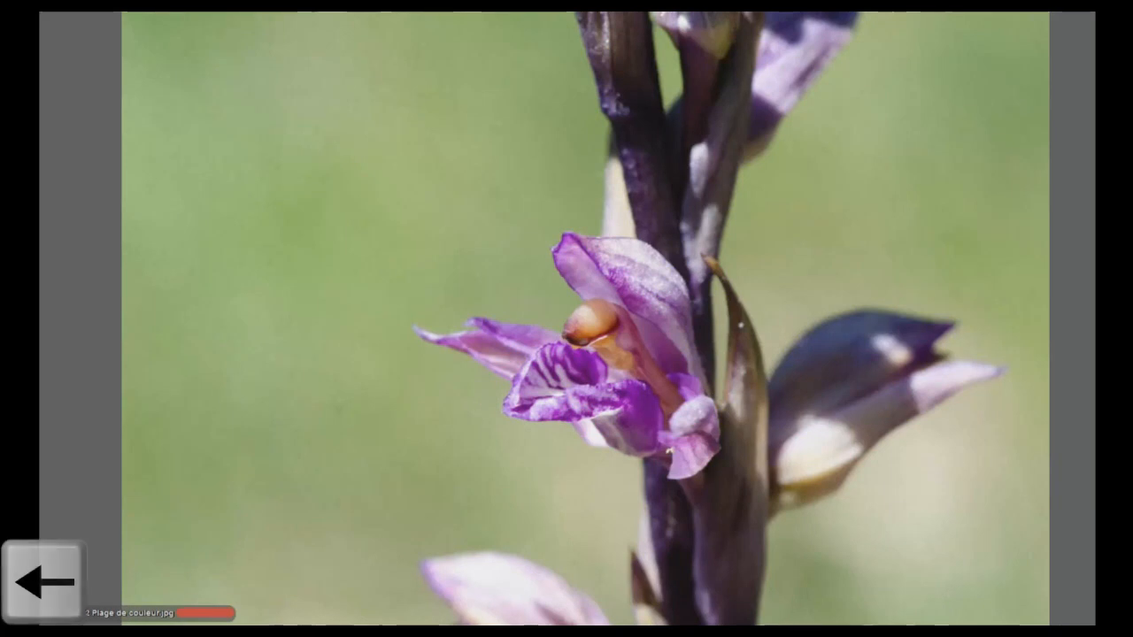
pyautogui.press('Right')
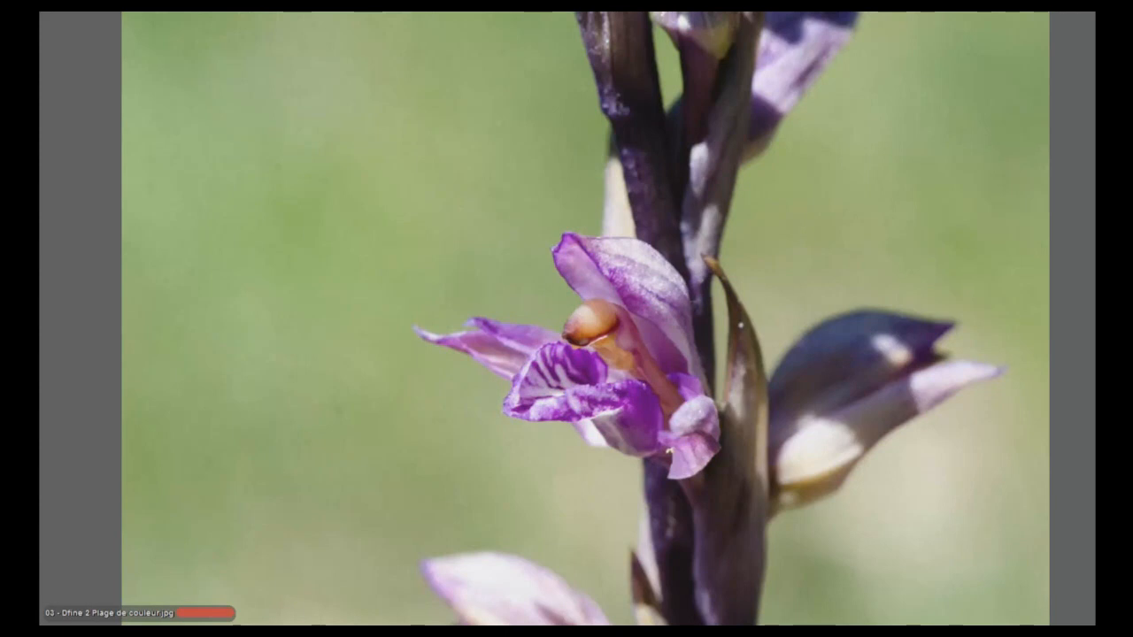
pyautogui.press('Right')
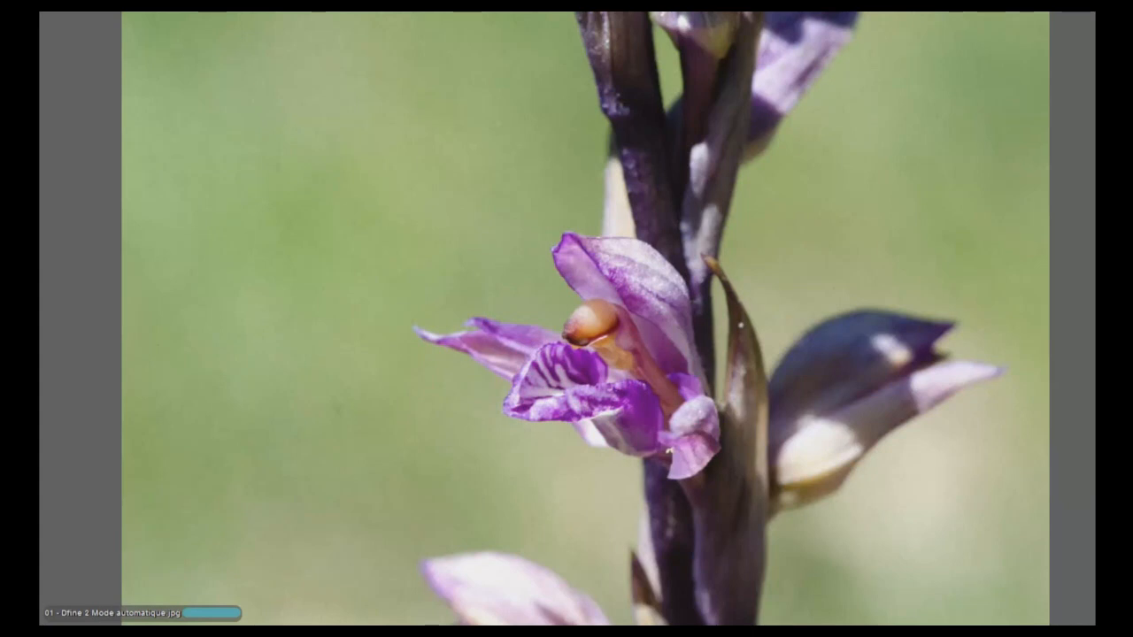
pyautogui.press('space')
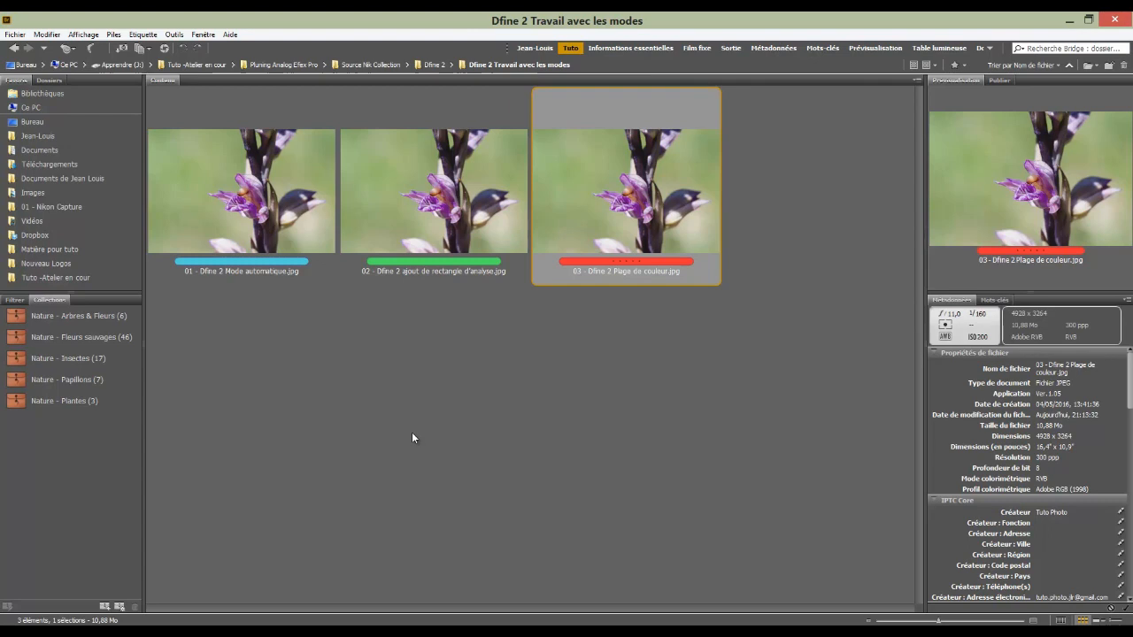
pyautogui.click(412, 433)
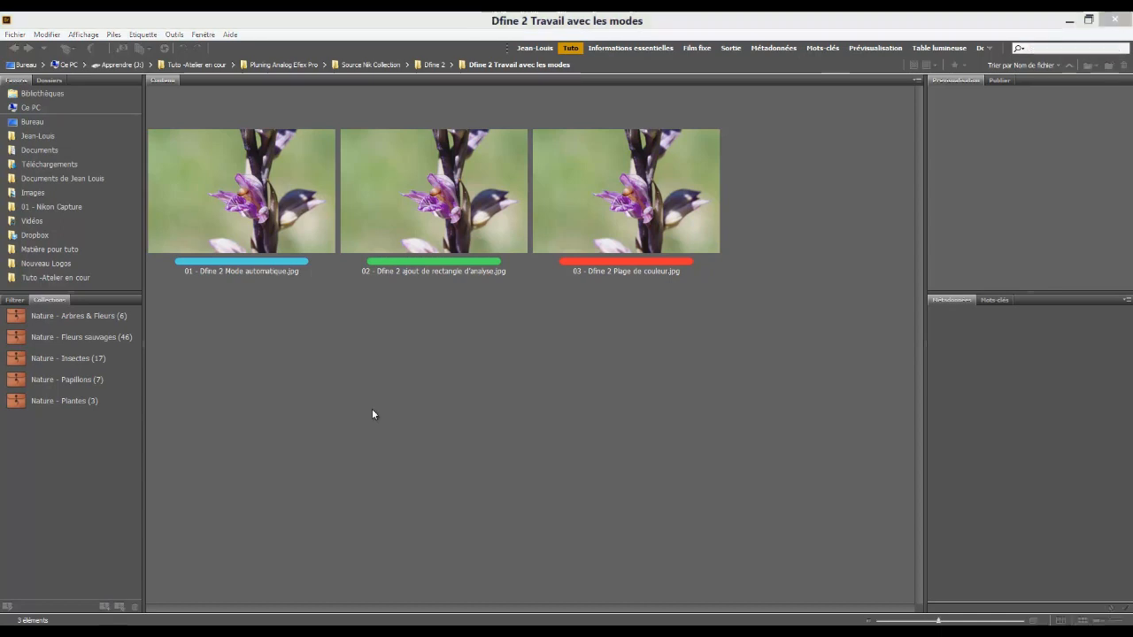
# - Go back to the parent Dfine 2 folder to view its source photos, and reopen the Dfine 2 Travail avec les modes folder
pyautogui.click(14, 48)
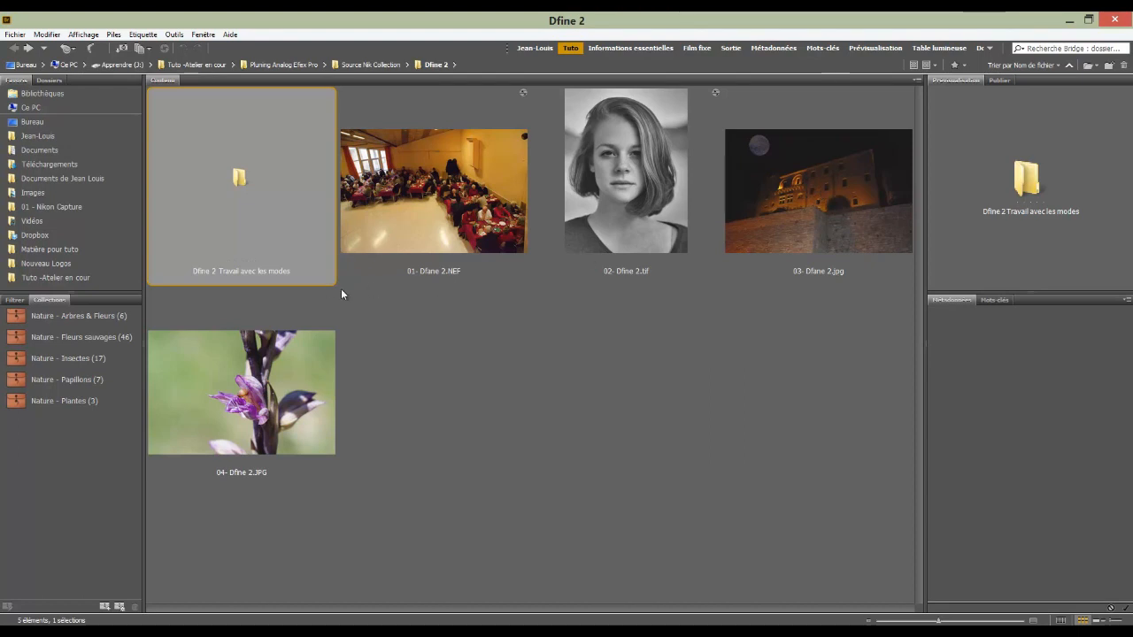
pyautogui.doubleClick(239, 179)
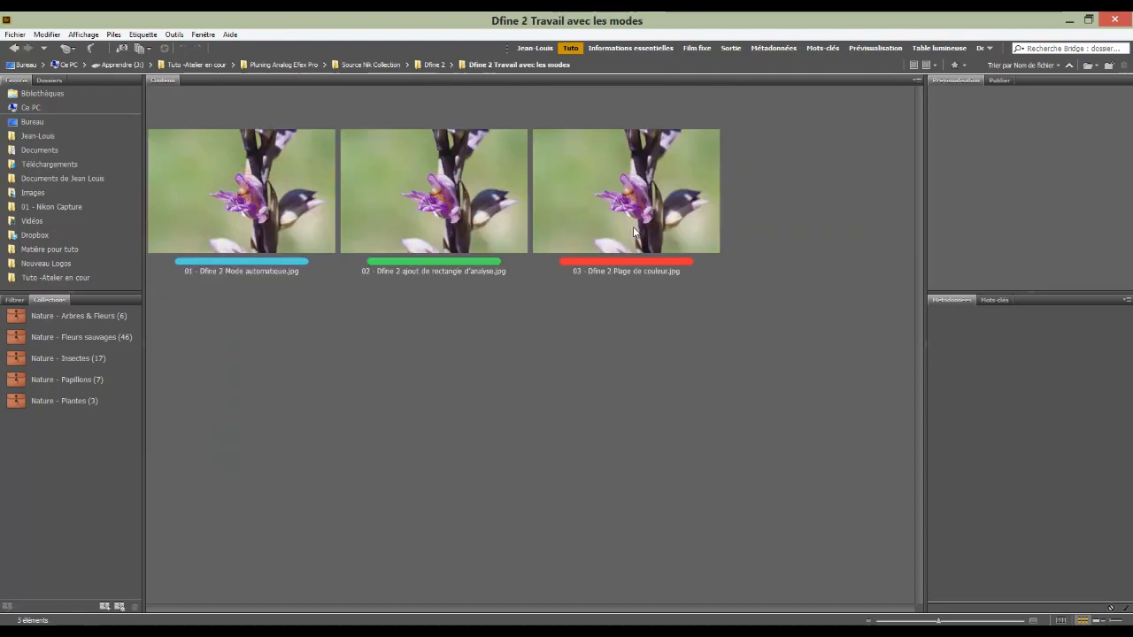